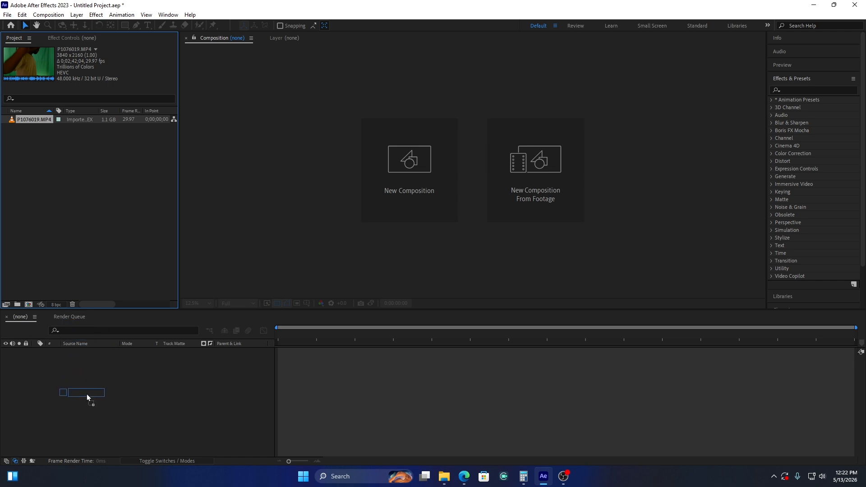
Create a composition from the P1076019.MP4 footage and set its preview resolution to Third
left_click_drag(86, 394, 86, 394)
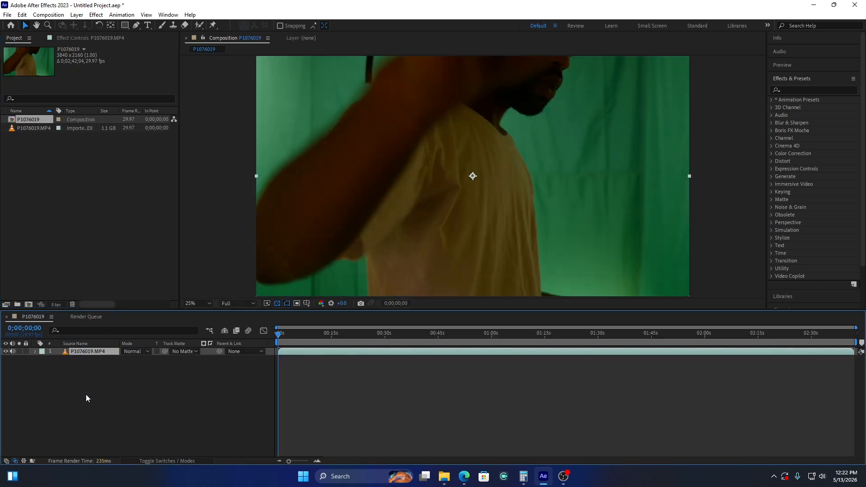
left_click_drag(303, 338, 379, 335)
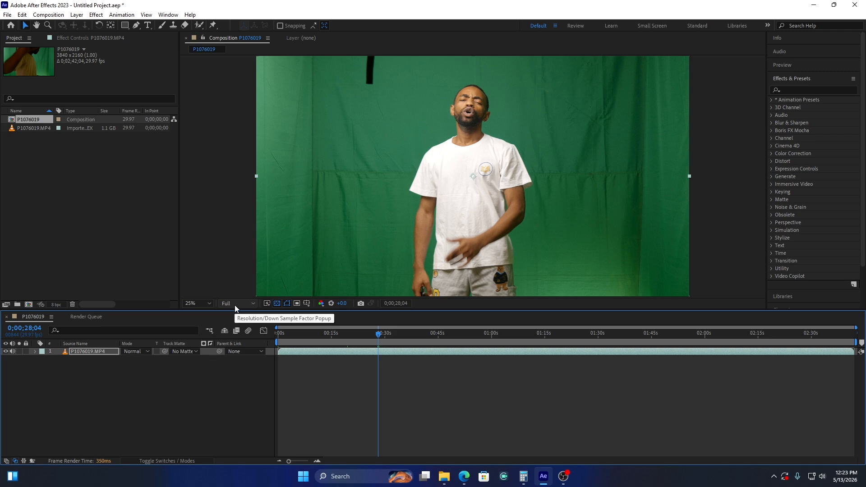
left_click(236, 305)
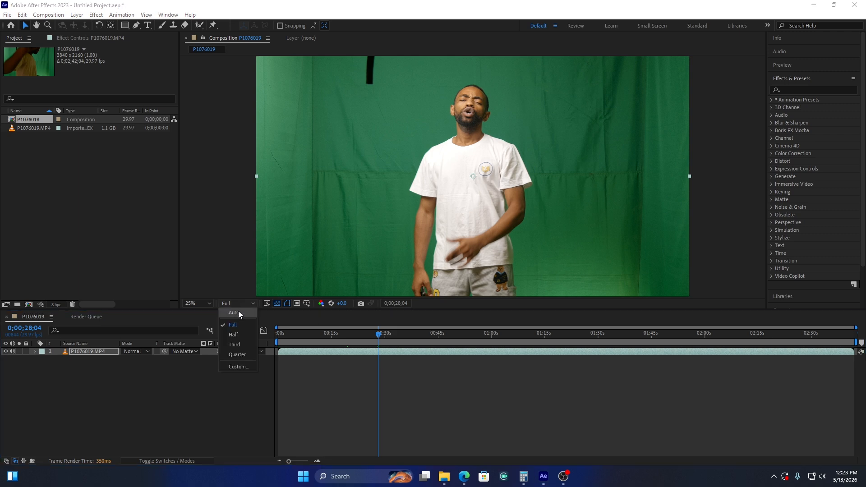
left_click(234, 344)
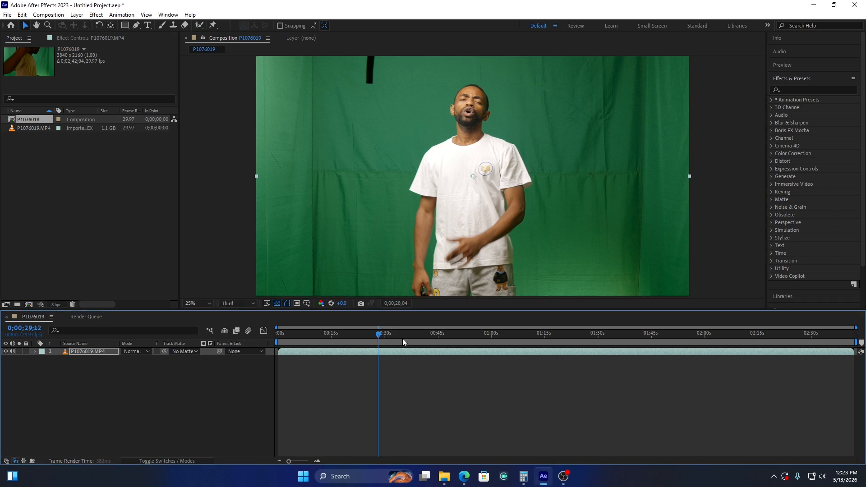
Set the work area from about 0;00;36;00 to 0;01;12;25 and trim the composition to it
mouse_move(403, 338)
left_mouse_down()
mouse_move(413, 339)
mouse_move(406, 339)
left_mouse_up()
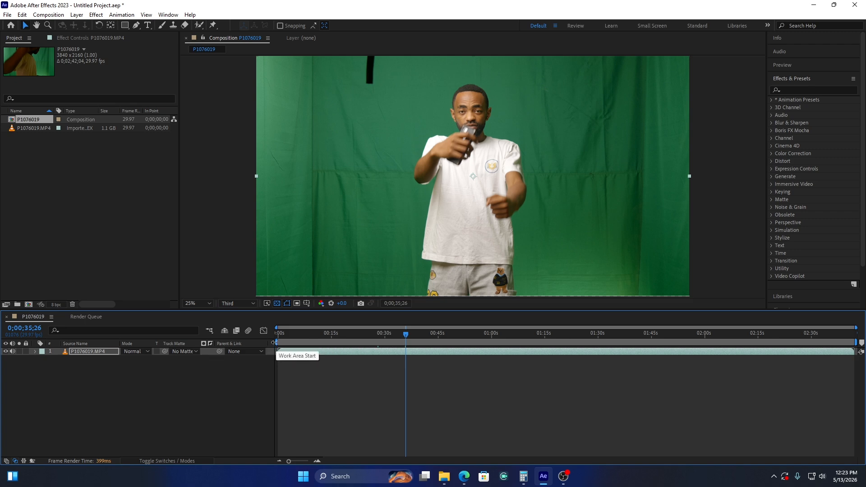
left_click_drag(274, 342, 537, 342)
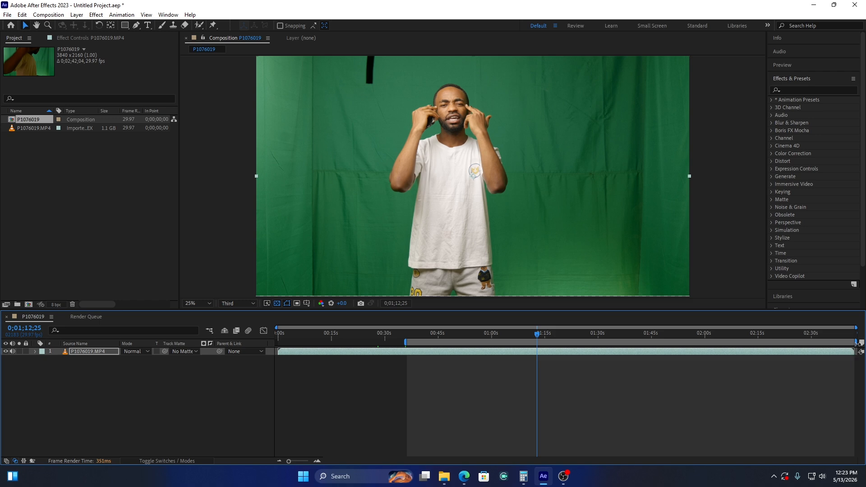
left_click_drag(856, 342, 540, 341)
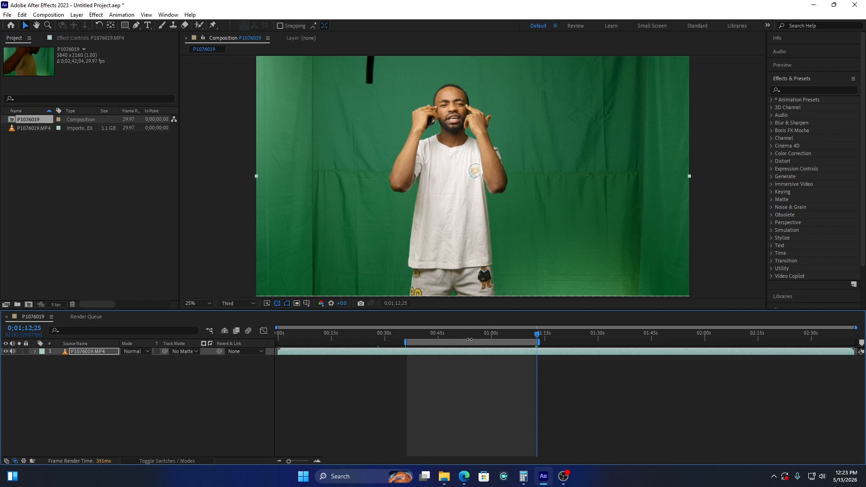
right_click(471, 344)
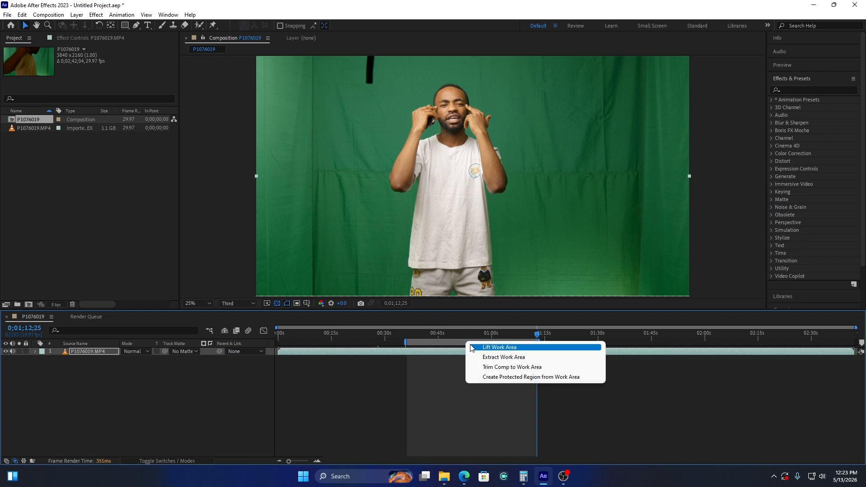
left_click(513, 368)
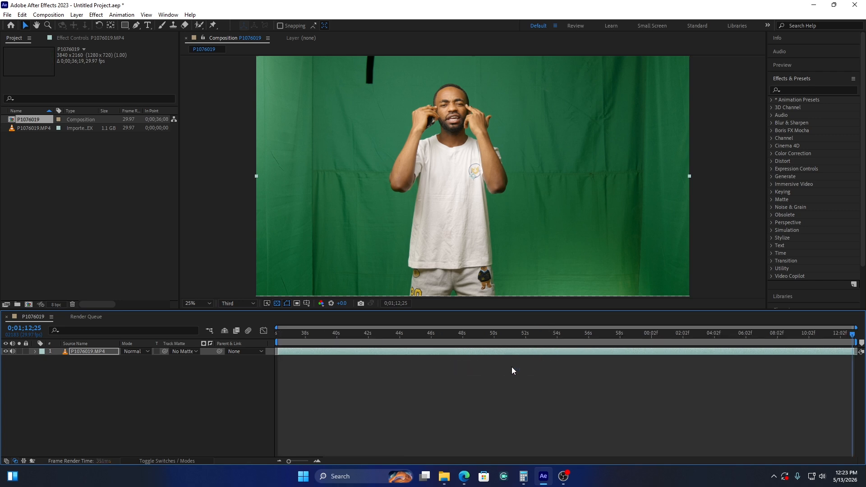
Scrub through the trimmed clip between about 0;00;47;27 and 0;00;53;02, examining the subject's moving hands and shirt close up
key("Caps_Lock")
left_click_drag(402, 337, 477, 335)
key("Caps_Lock")
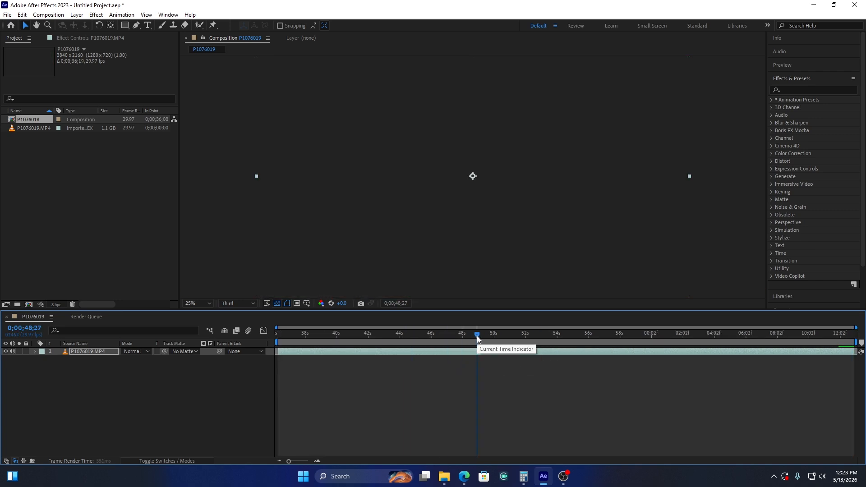
left_click(497, 336)
left_click(497, 337)
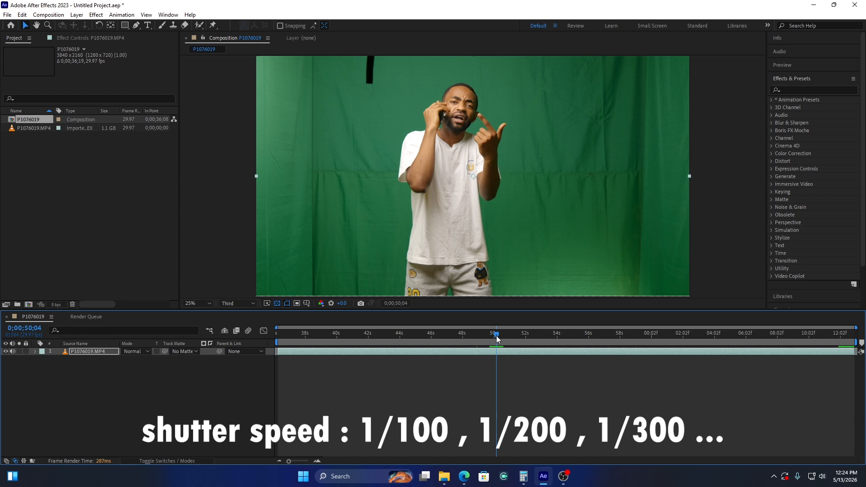
left_click_drag(497, 339, 535, 334)
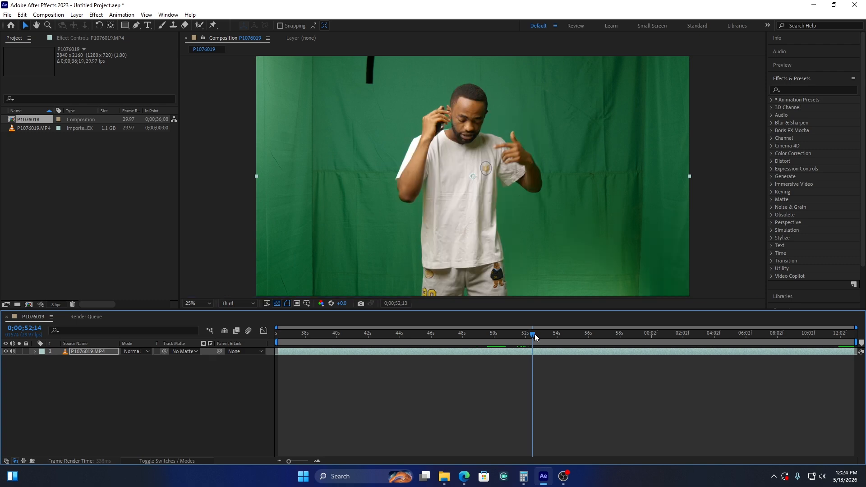
scroll(513, 151, "up", 4)
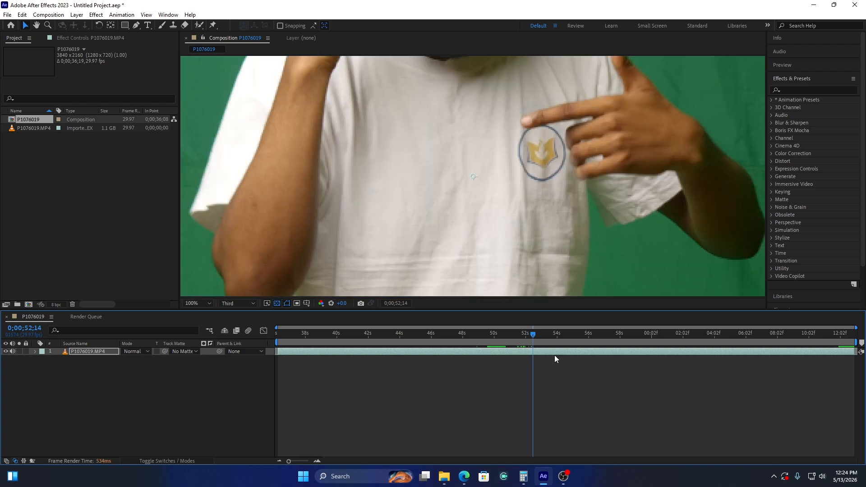
left_click_drag(533, 334, 543, 334)
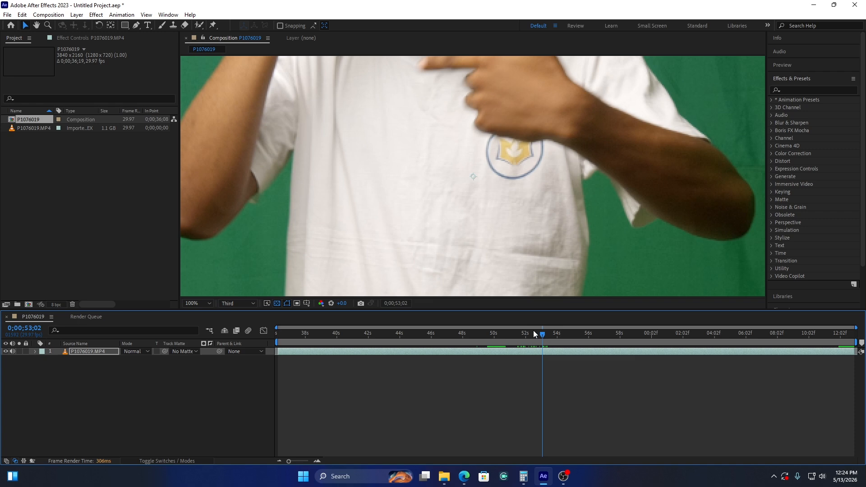
scroll(491, 211, "down", 4)
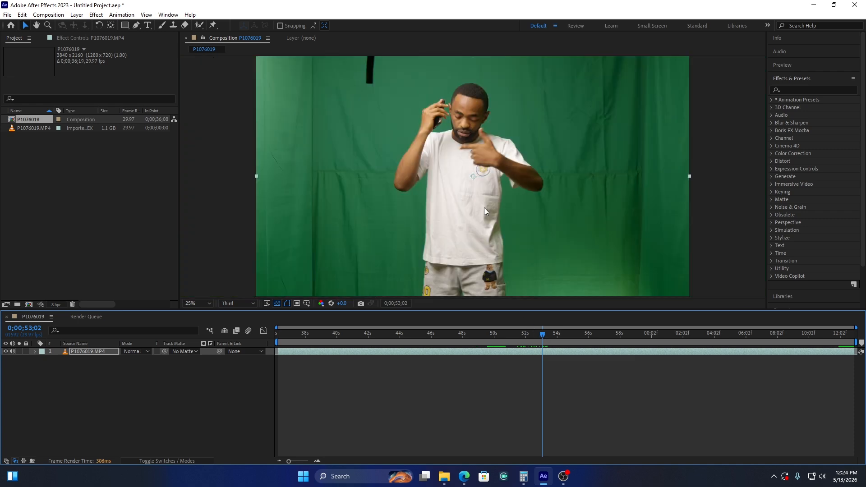
left_click_drag(547, 337, 487, 332)
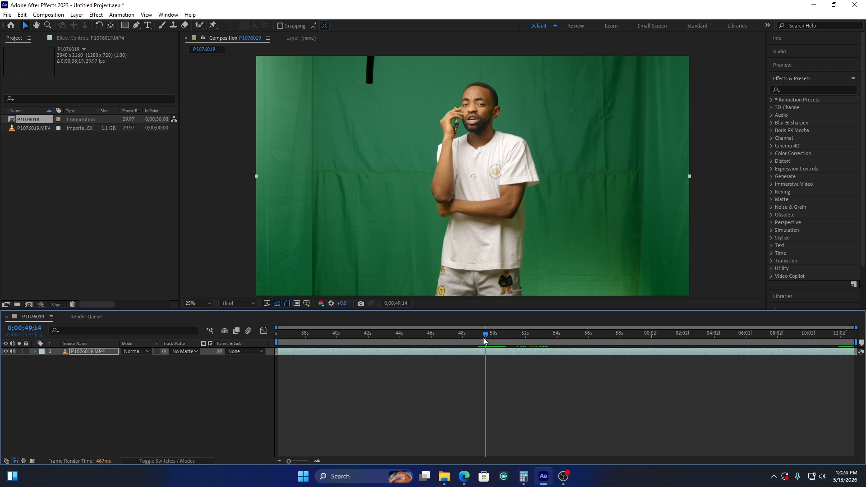
left_click_drag(484, 338, 461, 339)
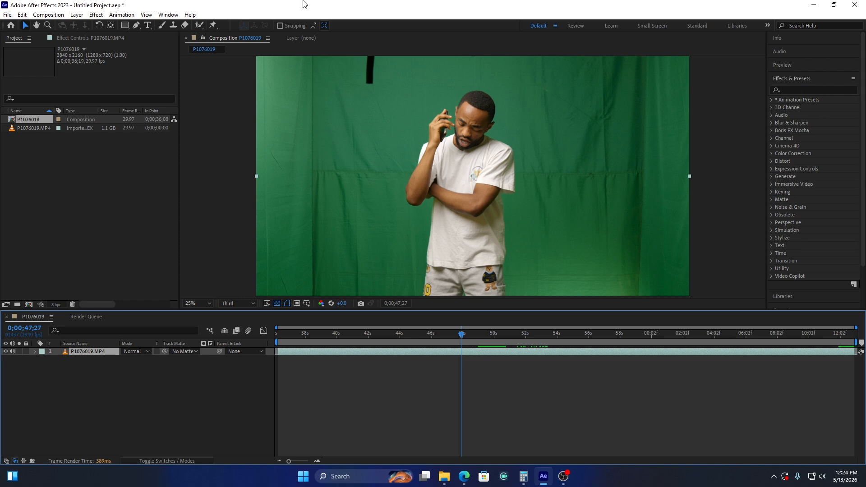
Find the Keylight (1.2) effect and apply it to the P1076019.MP4 layer
left_click(176, 18)
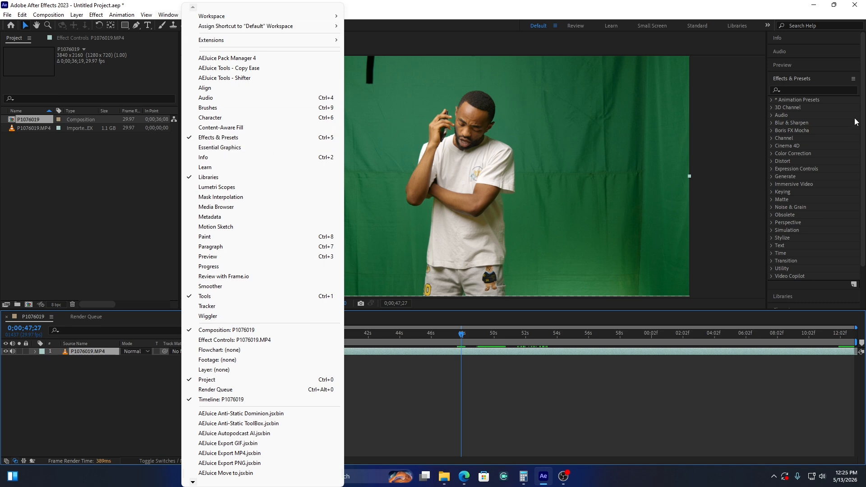
left_click(790, 89)
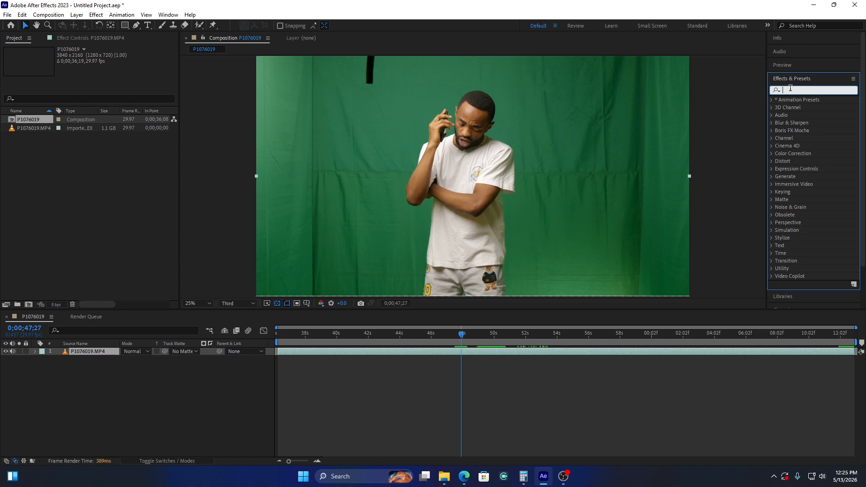
type("key")
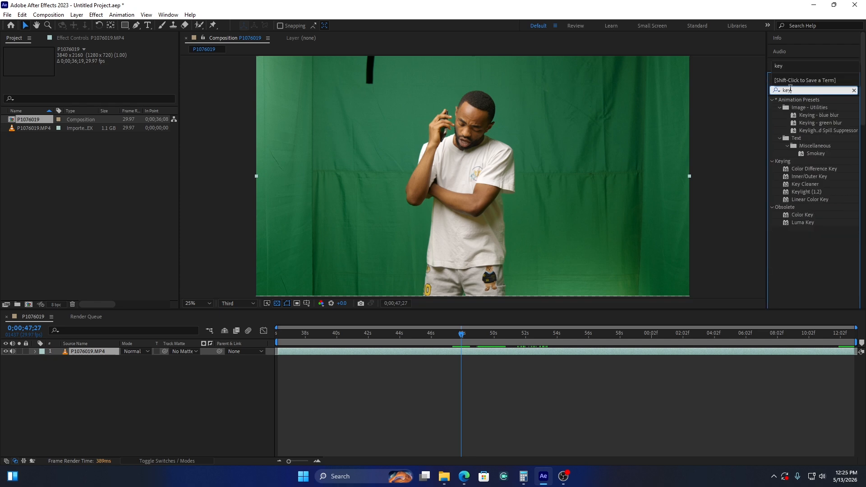
left_click(818, 192)
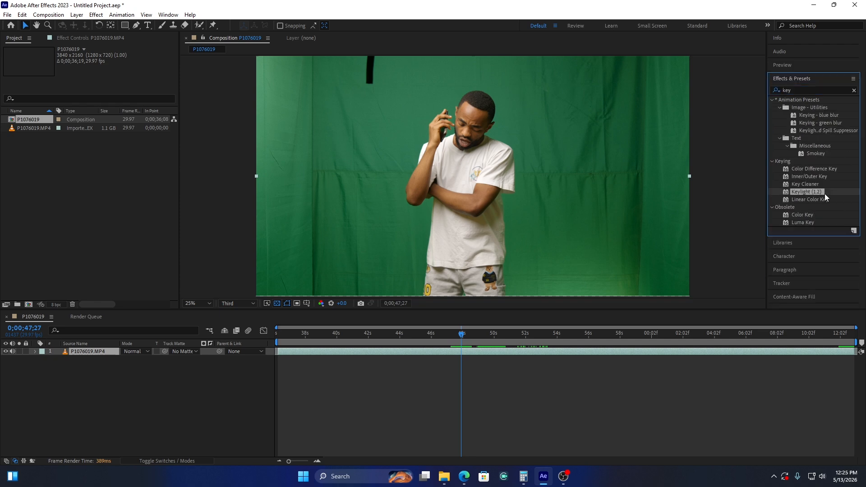
left_click_drag(821, 192, 416, 351)
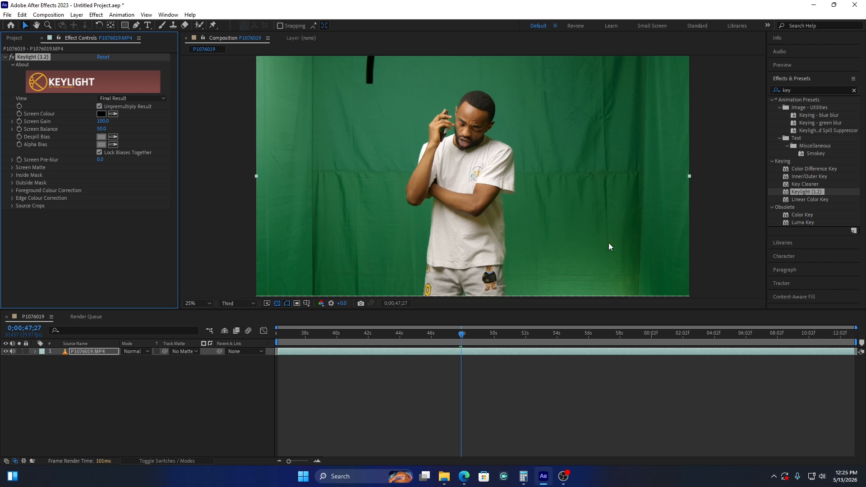
left_click(381, 353)
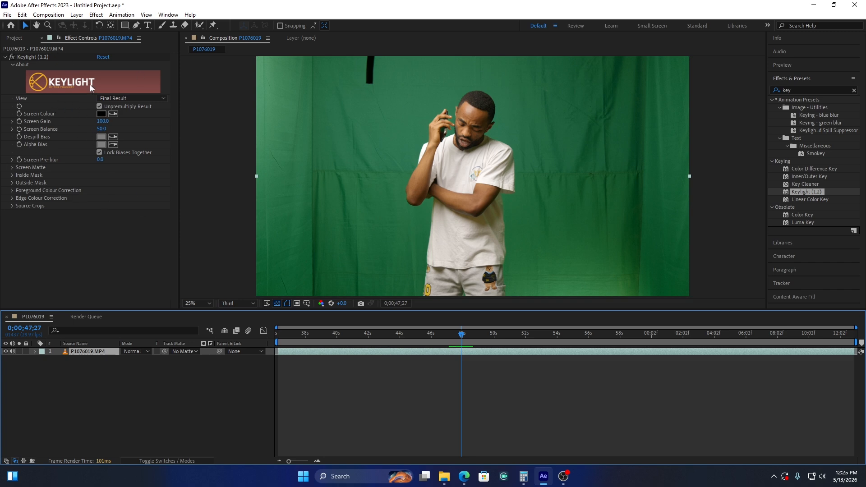
Sample the green backdrop beside the subject as Keylight's Screen Colour and check the key with the transparency grid off and on
left_click(115, 113)
left_click(406, 144)
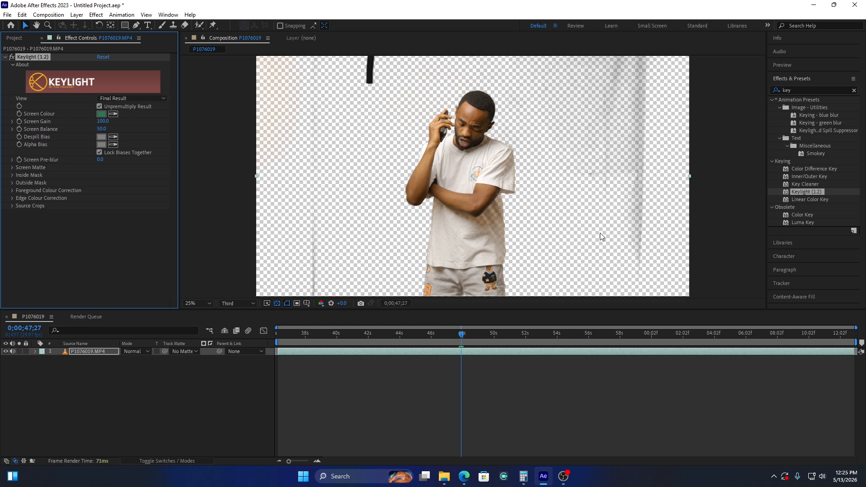
left_click(277, 303)
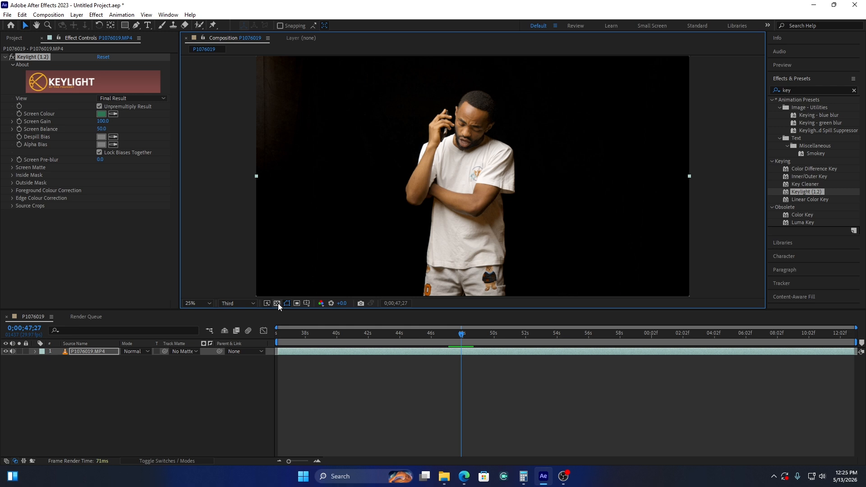
left_click(278, 304)
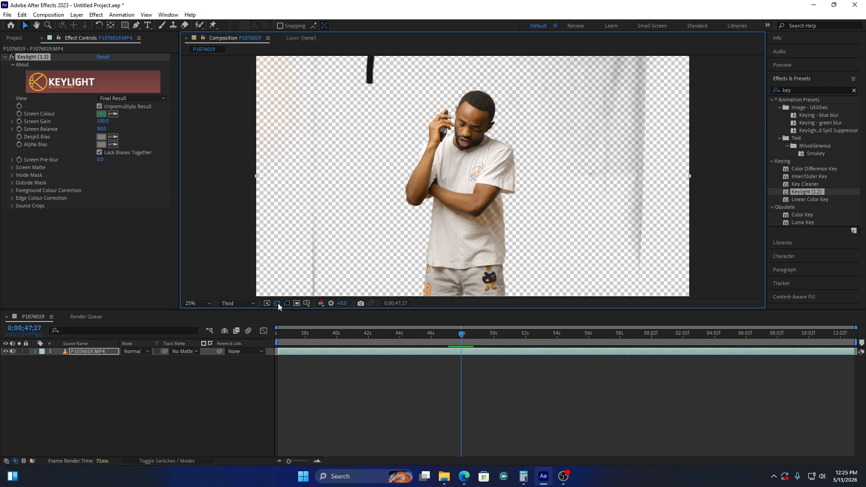
left_click(278, 303)
left_click(278, 303)
scroll(499, 230, "up", 2)
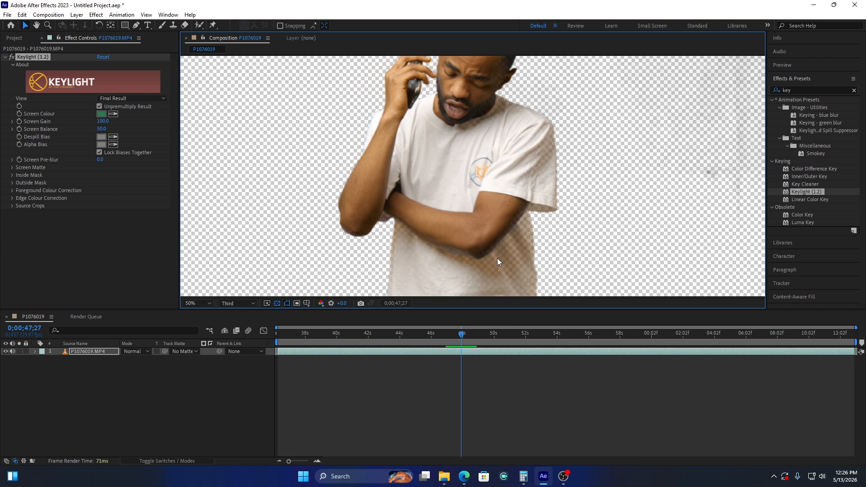
scroll(498, 258, "down", 2)
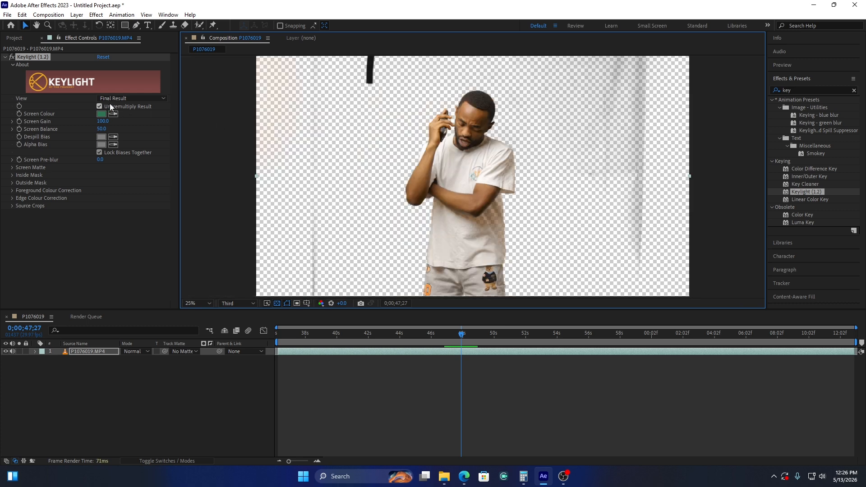
In Keylight's Screen Matte view, set Screen Gain to 135 and Screen Balance to 0, and check the matte's edges
left_click(134, 98)
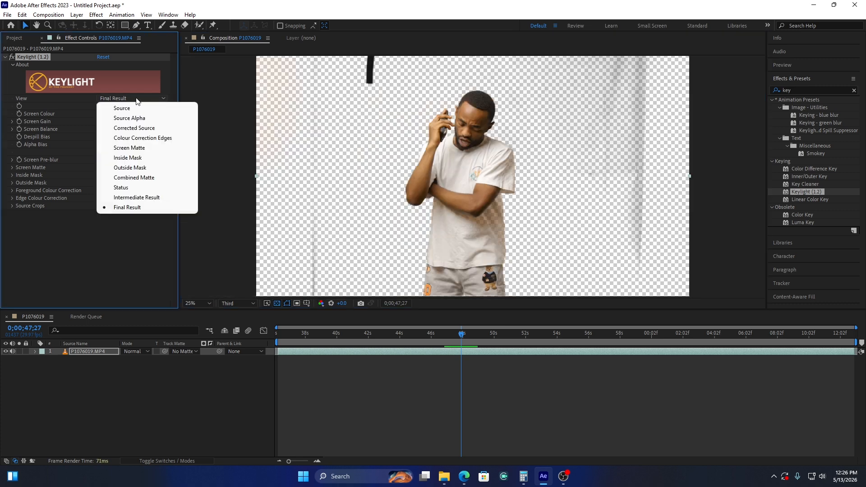
left_click(139, 148)
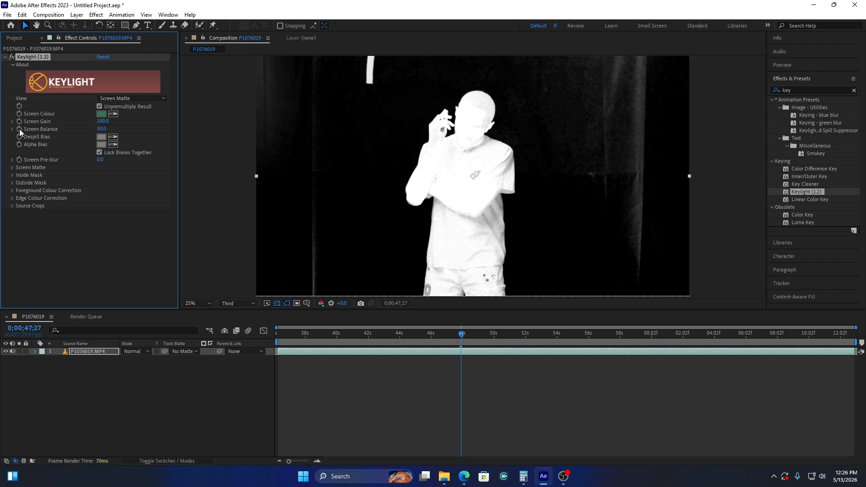
mouse_move(106, 124)
left_mouse_down()
mouse_move(97, 122)
mouse_move(122, 123)
left_mouse_up()
left_click_drag(122, 123, 124, 123)
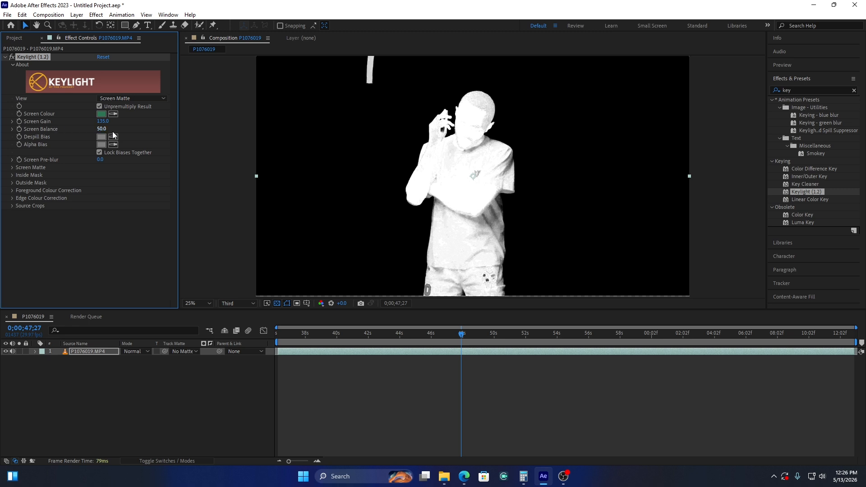
left_click_drag(101, 129, 75, 130)
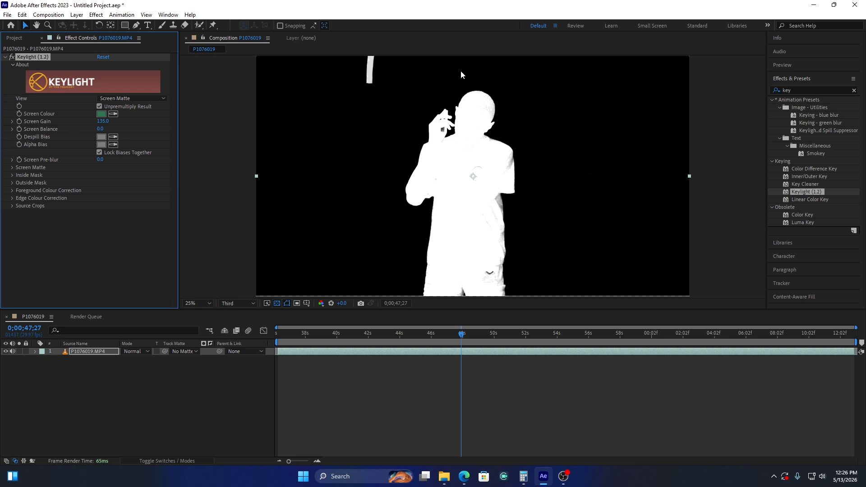
key("period")
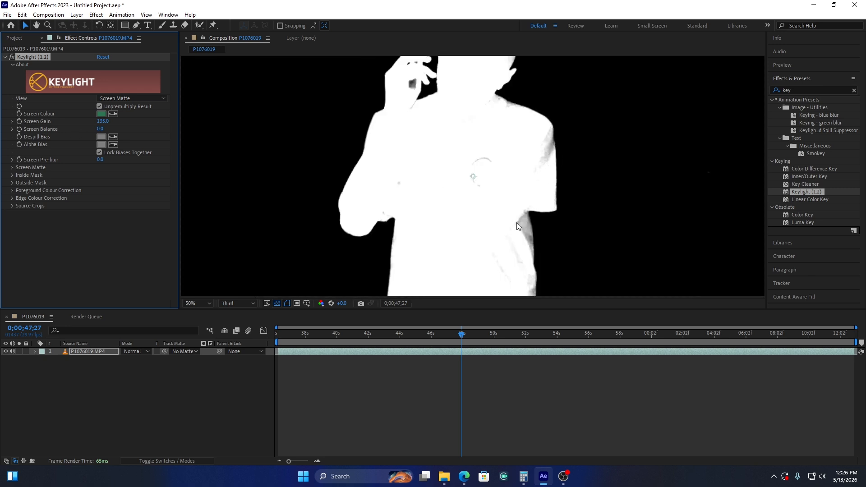
key("comma")
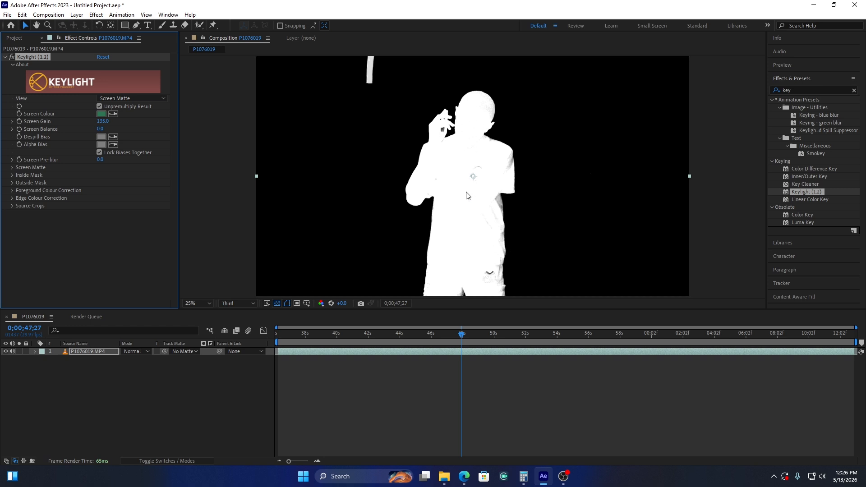
In Keylight's Screen Matte settings, set Clip Black to 33 and Clip White to 40, and check the matte close up at 0;00;42;16
left_click(13, 168)
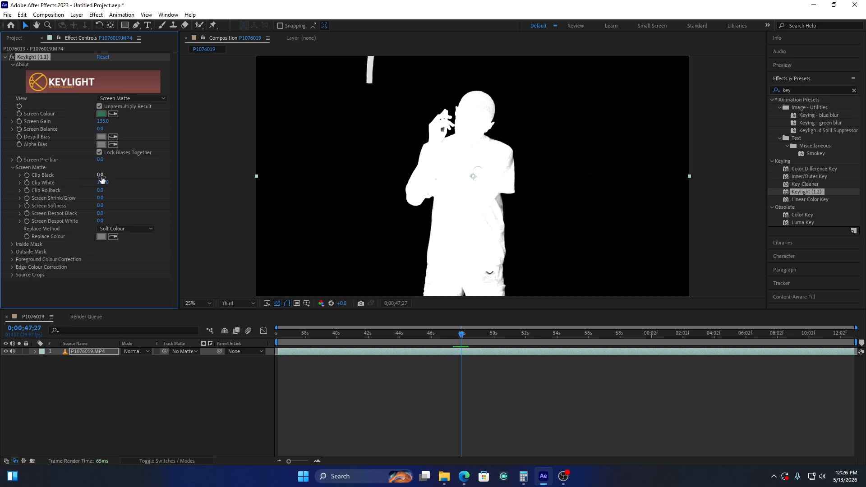
left_click_drag(100, 179, 113, 176)
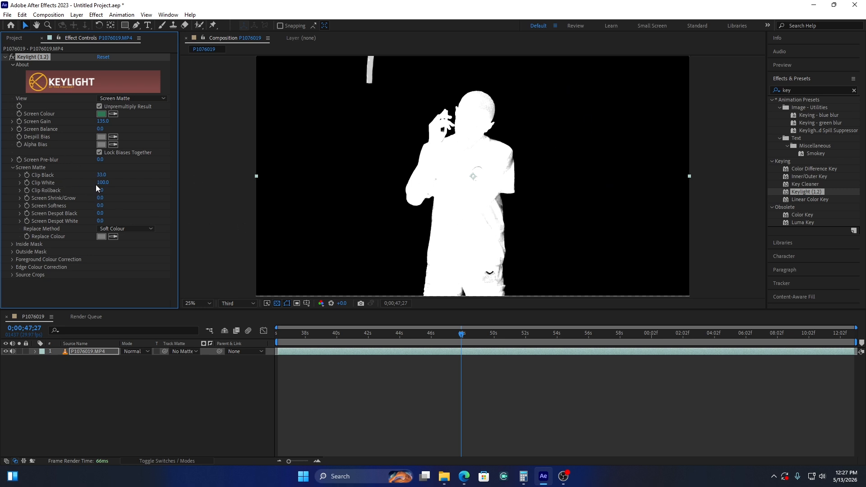
left_click_drag(107, 185, 86, 187)
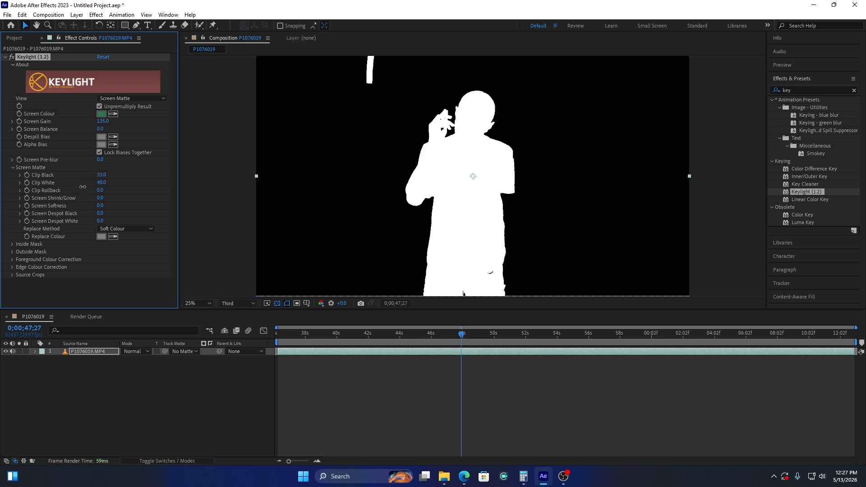
key("period")
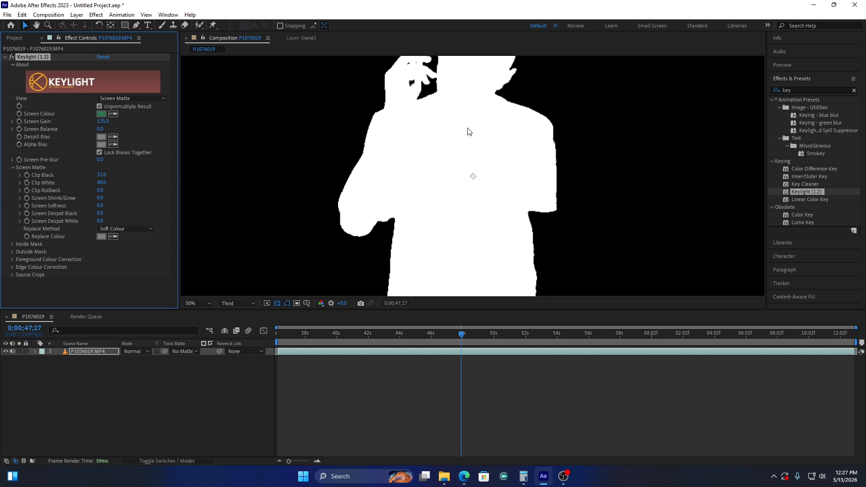
left_click(377, 333)
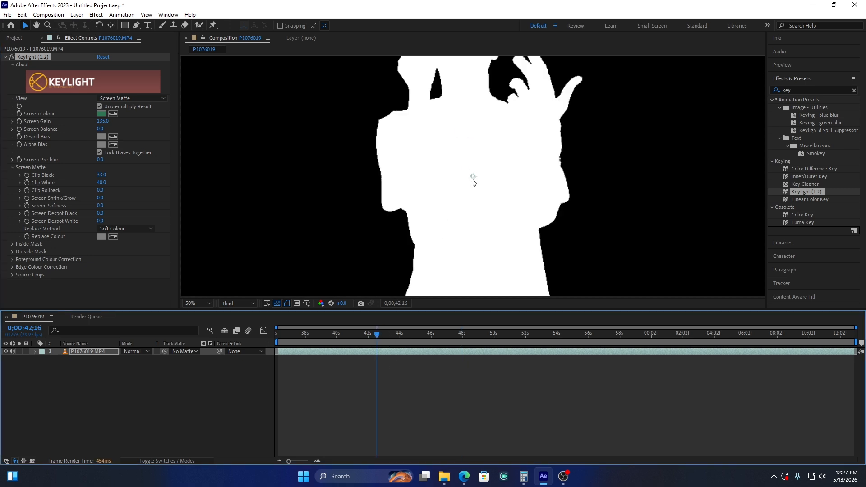
key("comma")
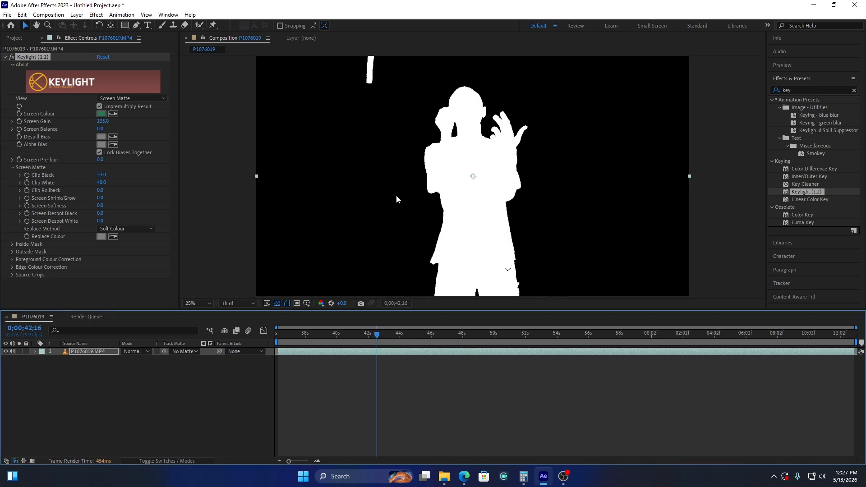
Set the composition preview resolution to Full and examine the matte's edges at 0;00;42;16 and 0;00;53;11
left_click(235, 303)
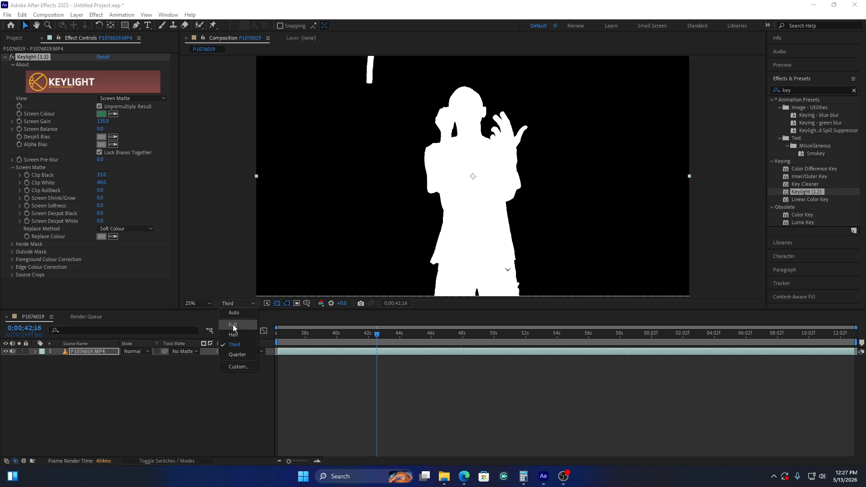
left_click(233, 325)
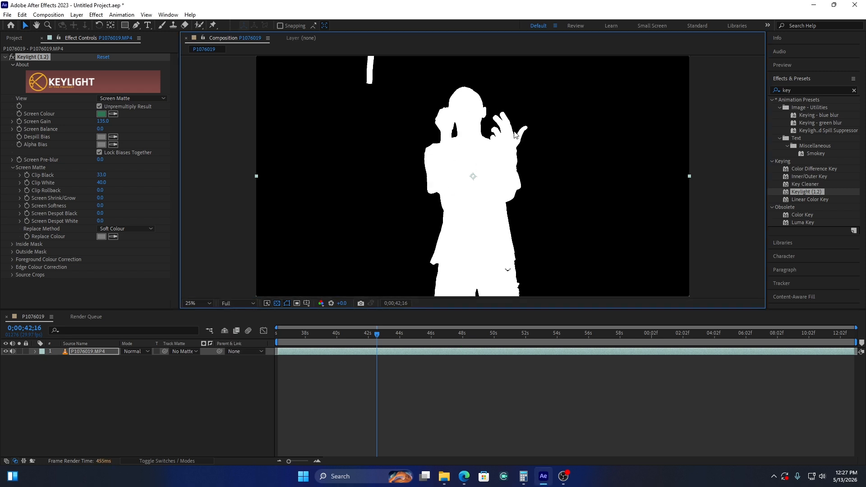
key("period")
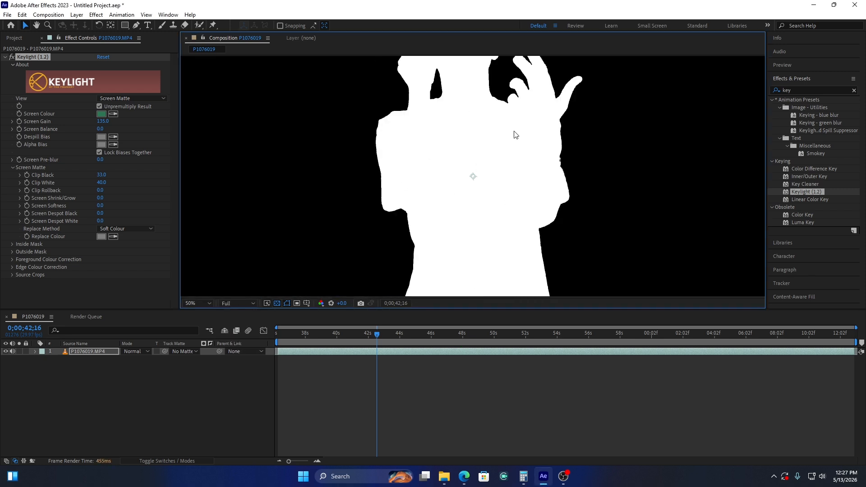
left_click(548, 339)
key("comma")
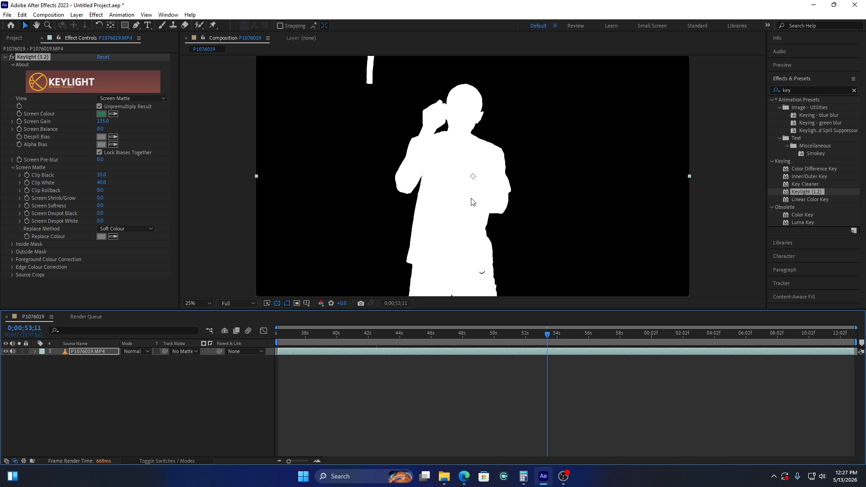
Switch Keylight's view to Final Result and draw a closed Pen tool mask loosely around the subject, excluding the stray strip near the frame's upper edge
left_click(140, 99)
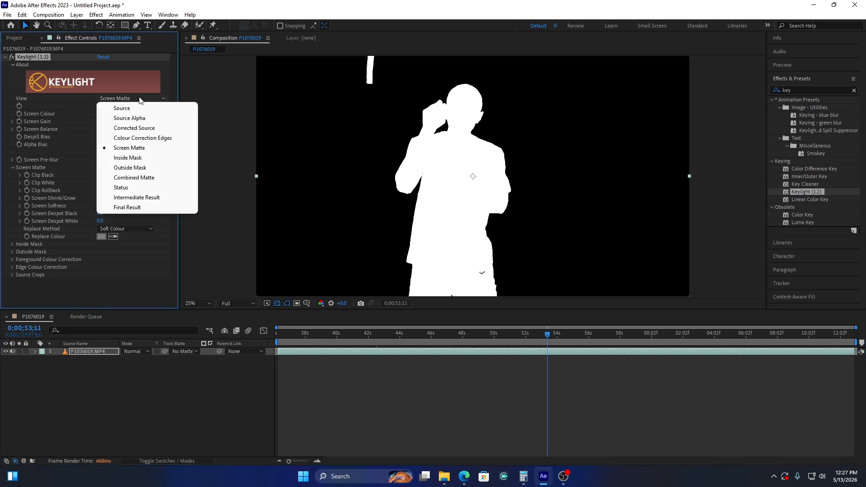
left_click(135, 208)
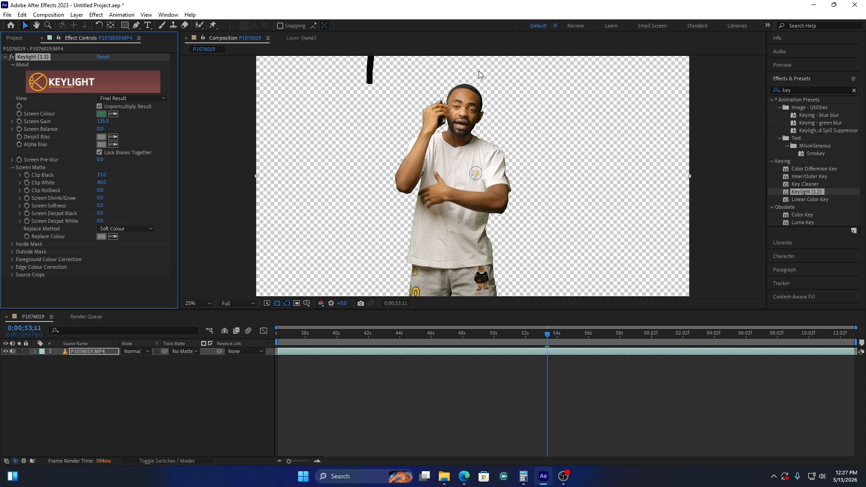
left_click(137, 26)
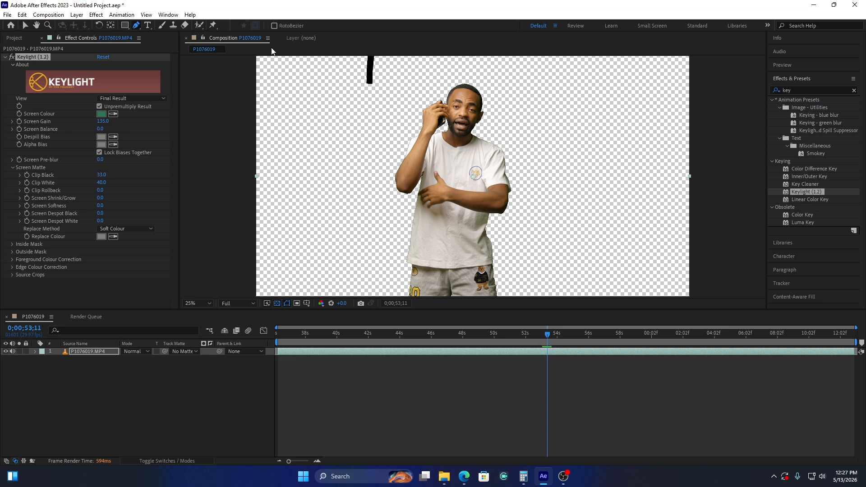
left_click(438, 66)
left_click(373, 107)
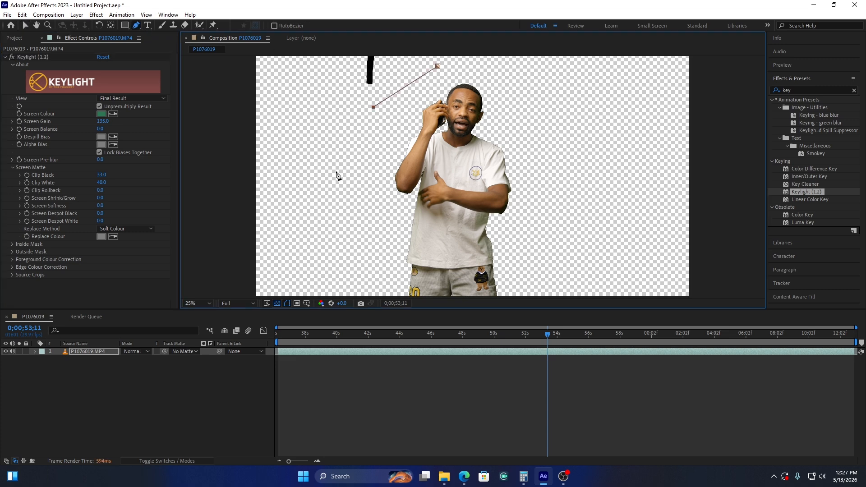
left_click(329, 196)
left_click(334, 280)
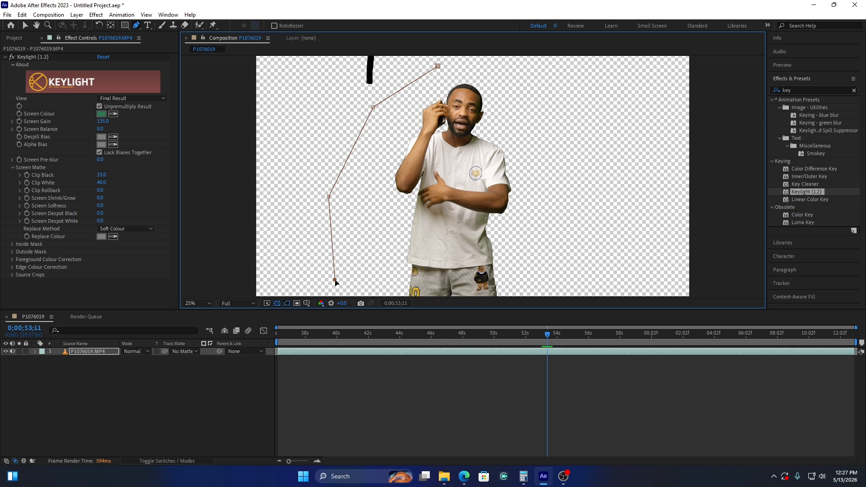
left_click_drag(335, 280, 335, 303)
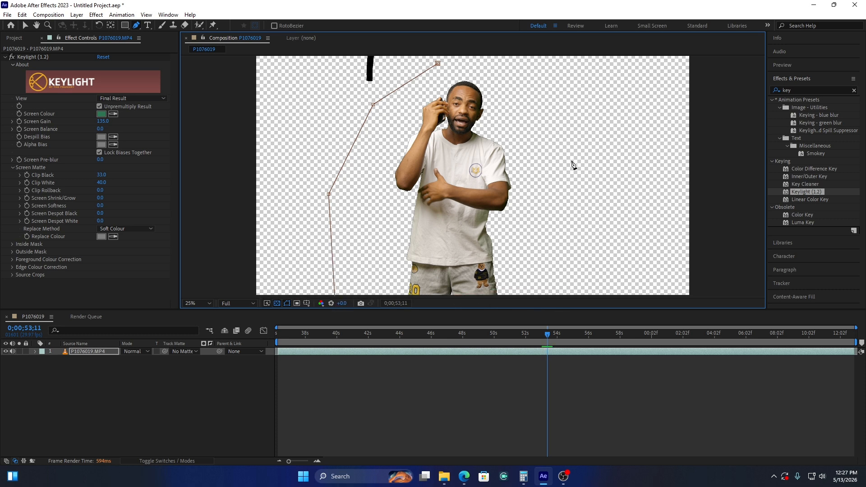
left_click(581, 212)
left_click(554, 119)
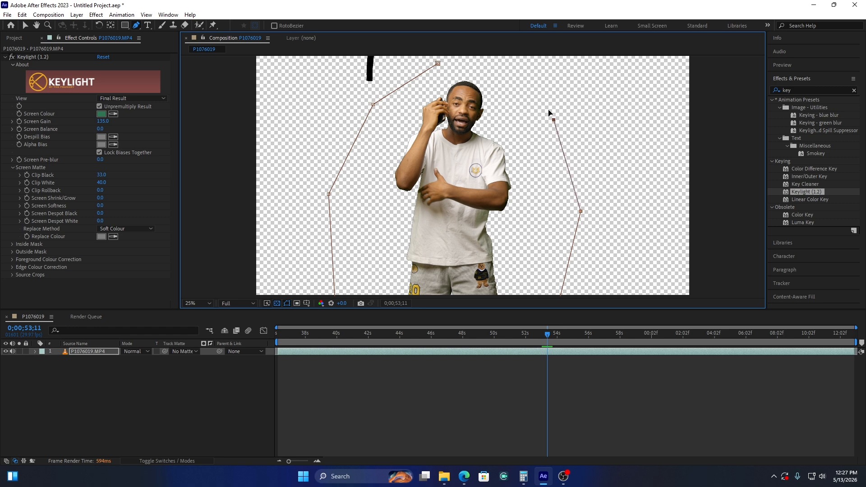
left_click(498, 74)
left_click(457, 63)
left_click(438, 64)
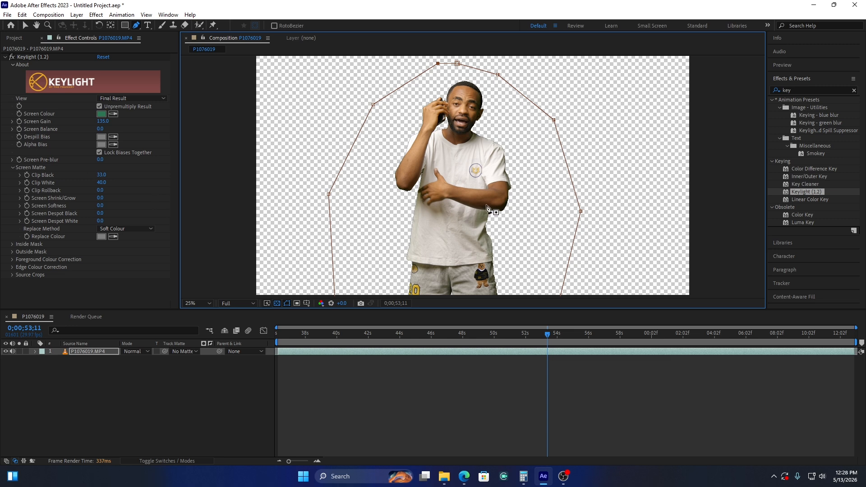
Examine the keyed edges around the subject's arms, phone and head, and set Keylight's Screen Softness to 2
scroll(488, 209, "up", 3)
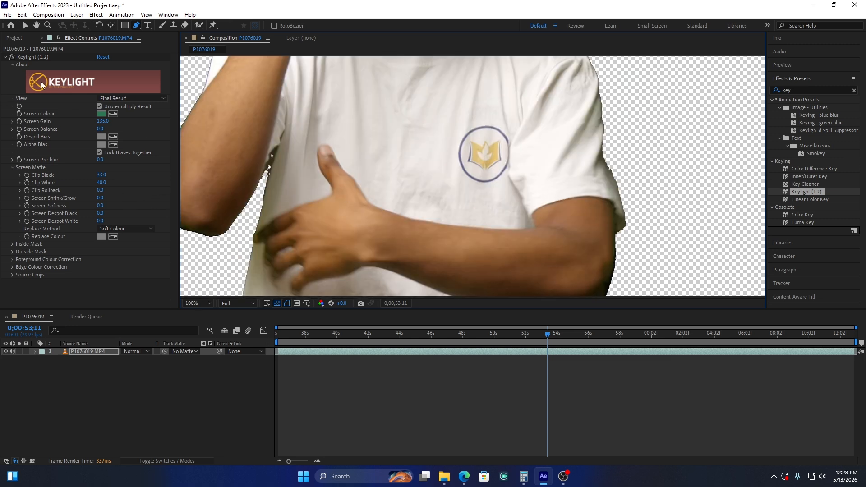
key("h")
left_click_drag(397, 102, 381, 280)
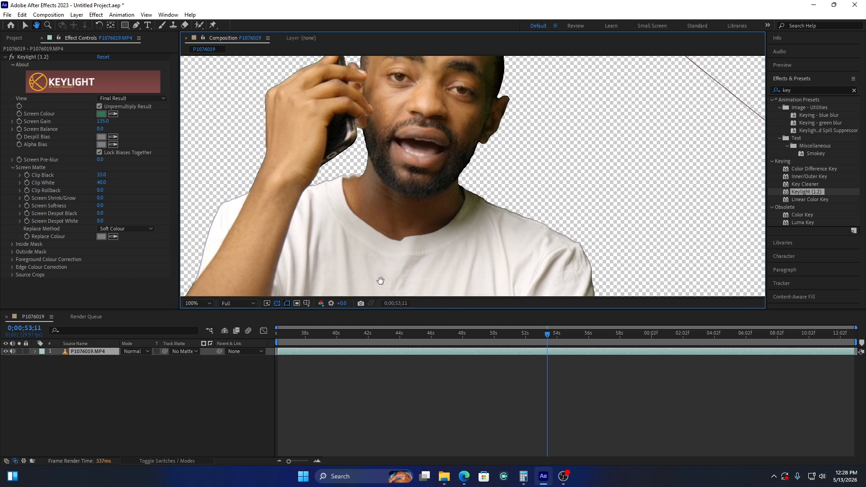
left_click_drag(393, 233, 370, 259)
left_click_drag(308, 238, 394, 234)
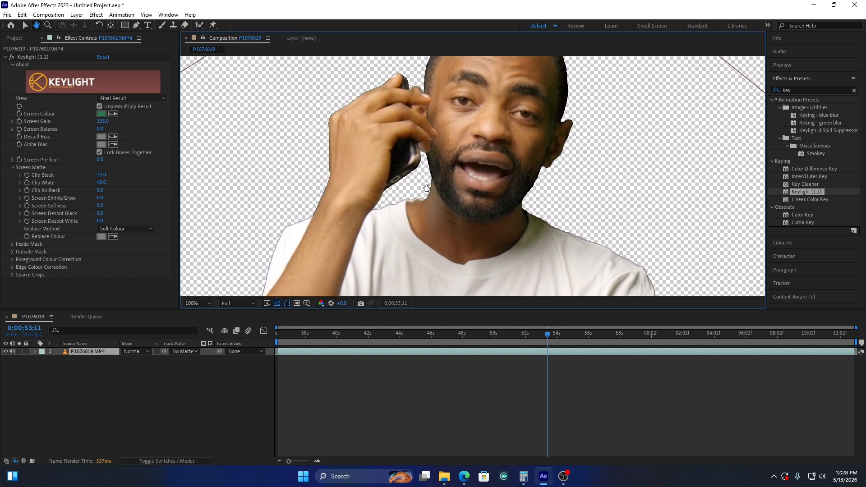
left_click_drag(460, 168, 480, 204)
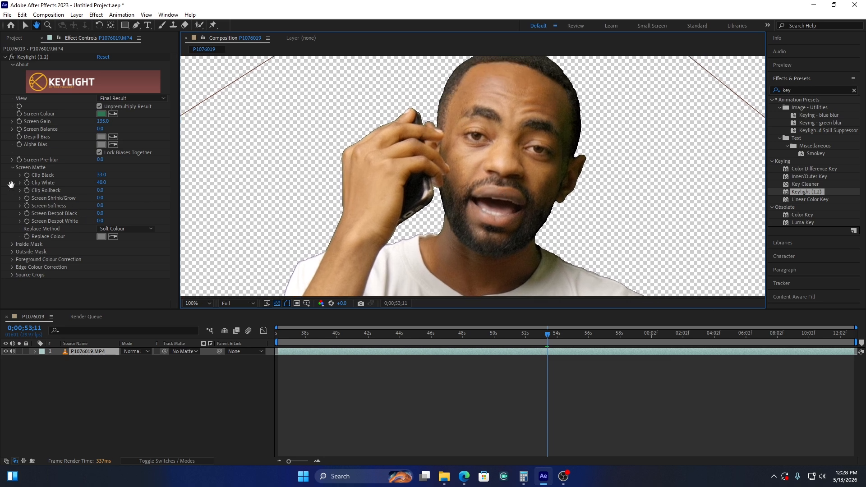
left_click(25, 25)
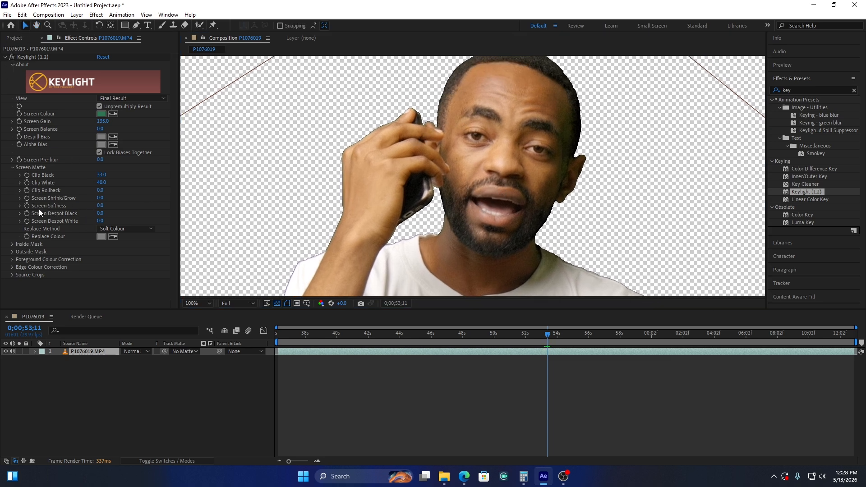
left_click(101, 206)
left_click(101, 206)
type("2")
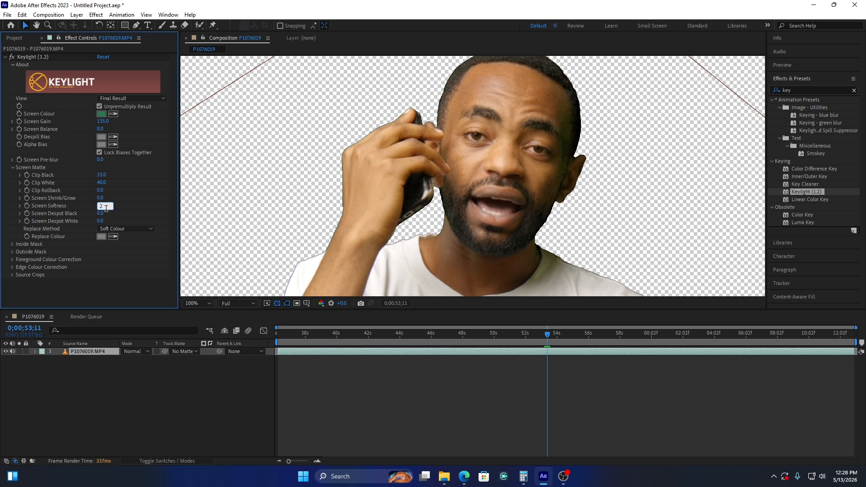
key("Return")
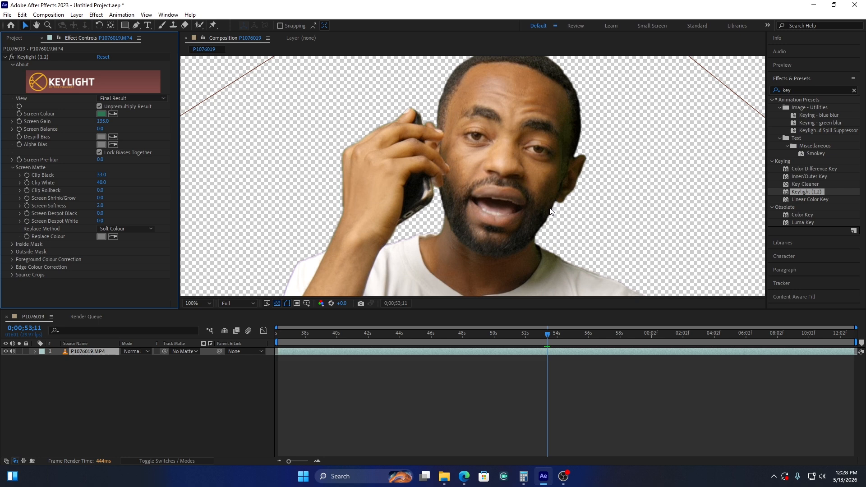
Find the Advanced Spill Suppressor effect and apply it to the P1076019.MP4 layer
left_click(785, 90)
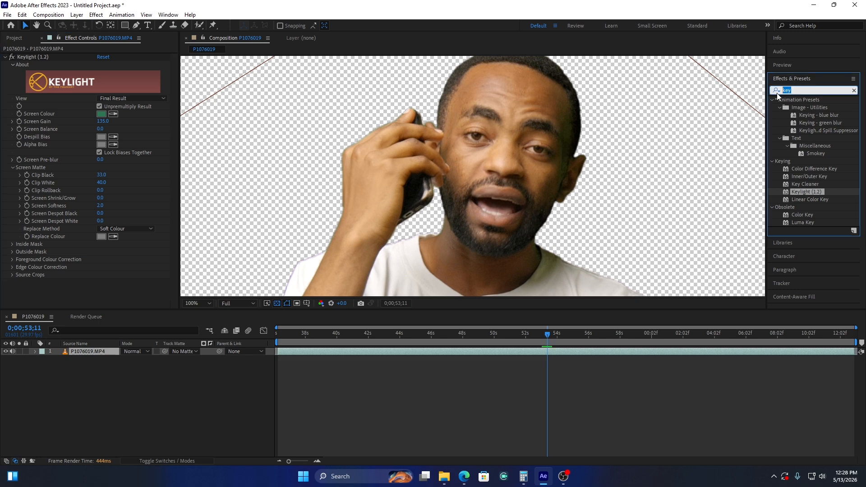
type("adva")
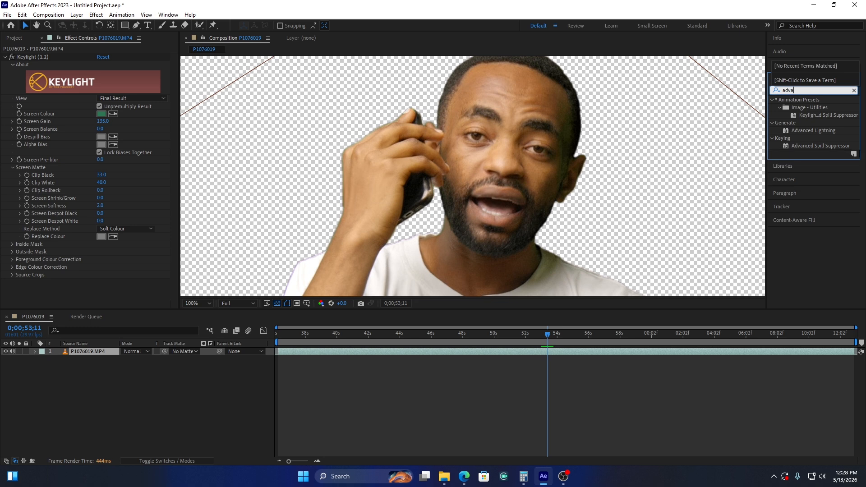
left_click(831, 146)
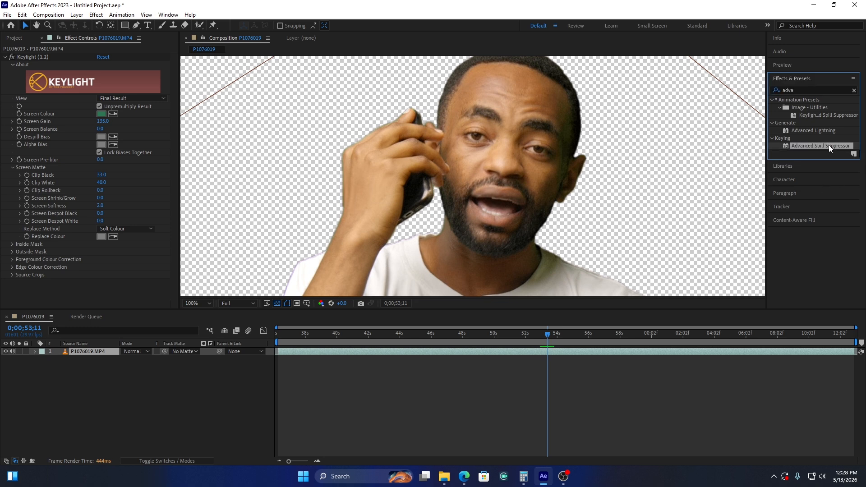
left_click_drag(820, 148, 452, 354)
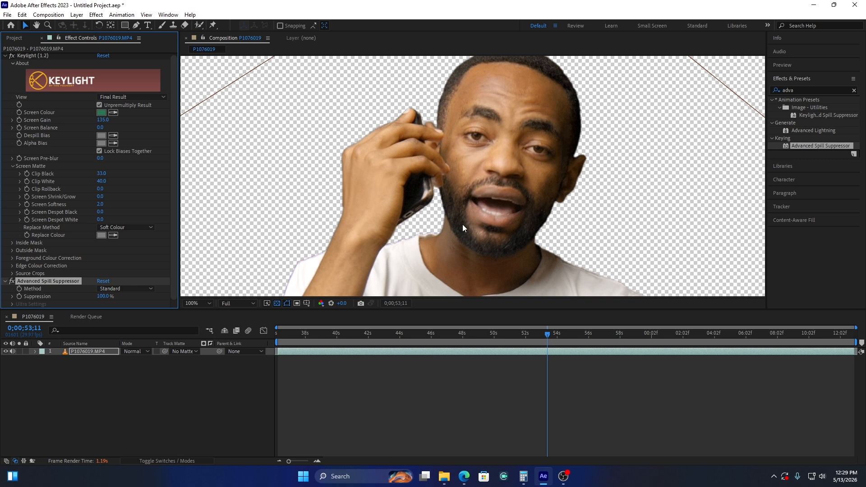
Fit the whole frame in the viewer and check the keyed subject at 0;00;41;05 and 0;00;44;15 with the layer deselected
scroll(463, 227, "down", 4)
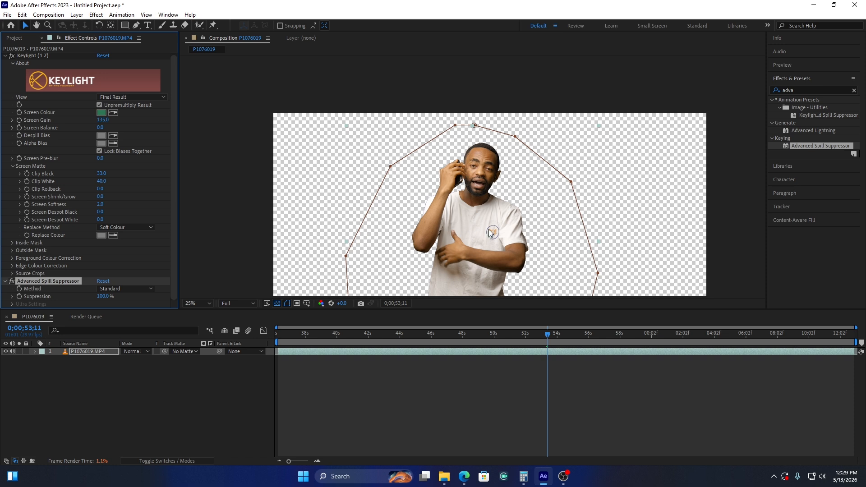
left_click(197, 303)
left_click(202, 142)
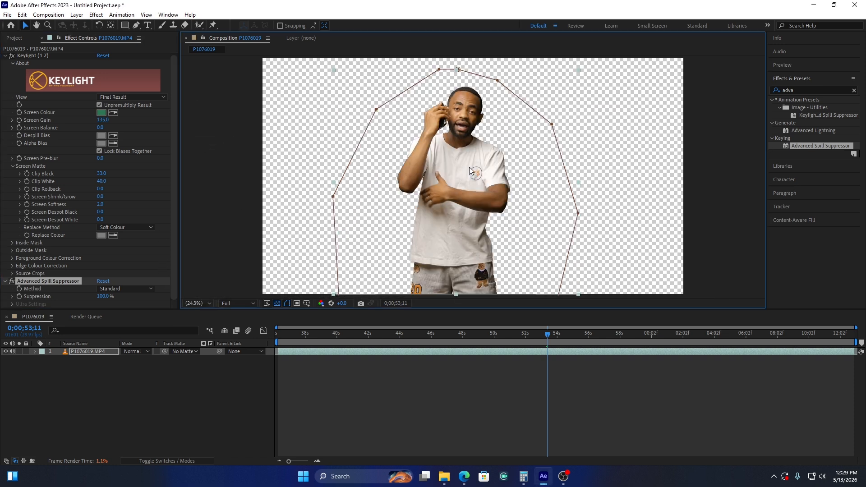
left_click_drag(310, 335, 355, 336)
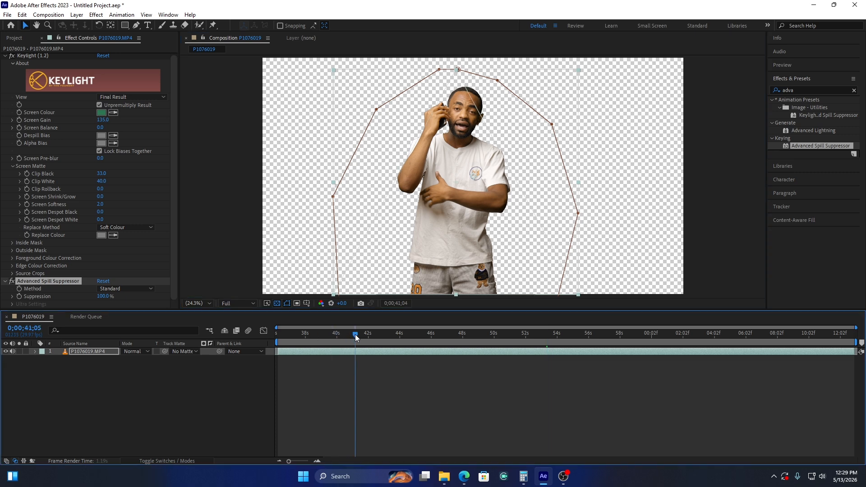
left_click(407, 334)
left_click(345, 410)
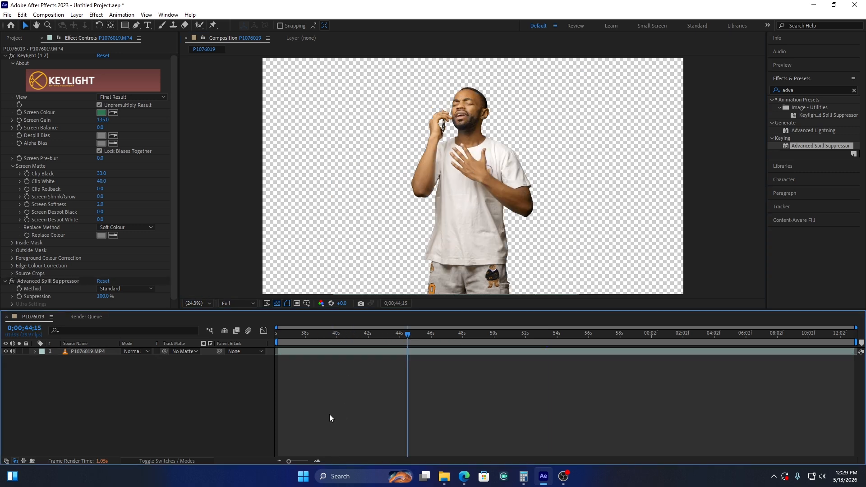
Import moooi-1.jpg from the BACKGROUND PHOTO folder and place it in the composition beneath the P1076019.MP4 layer
key("ctrl+i")
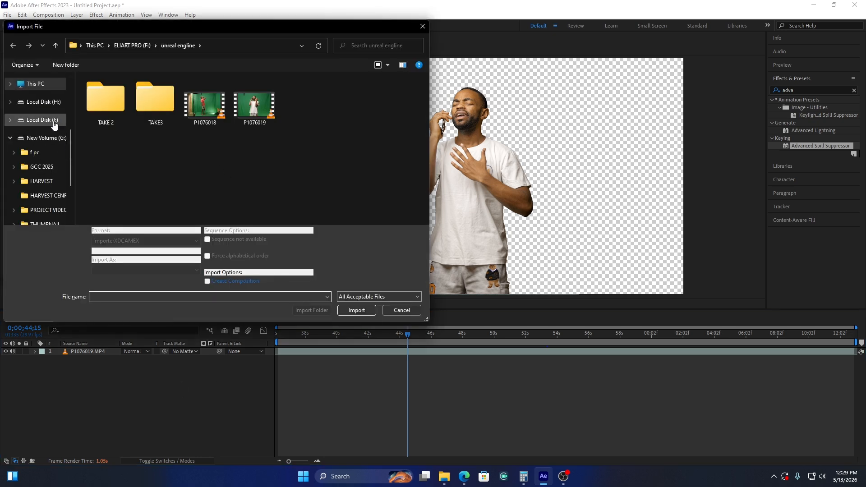
left_click(54, 121)
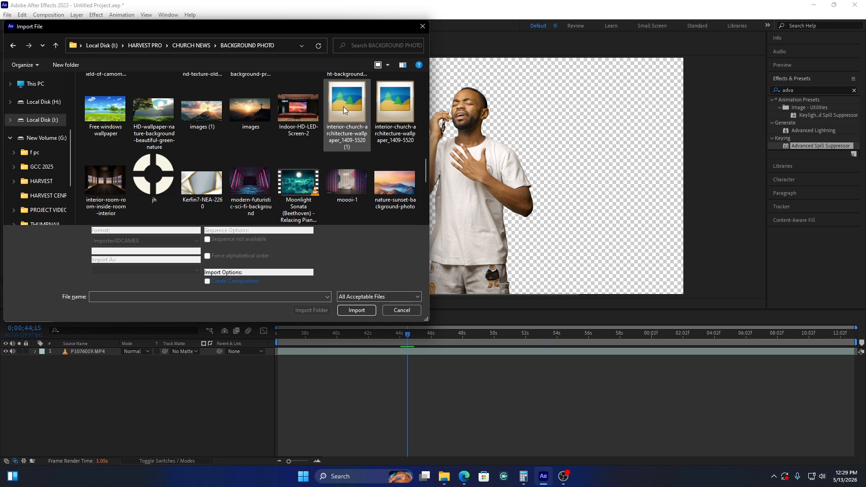
double_click(345, 107)
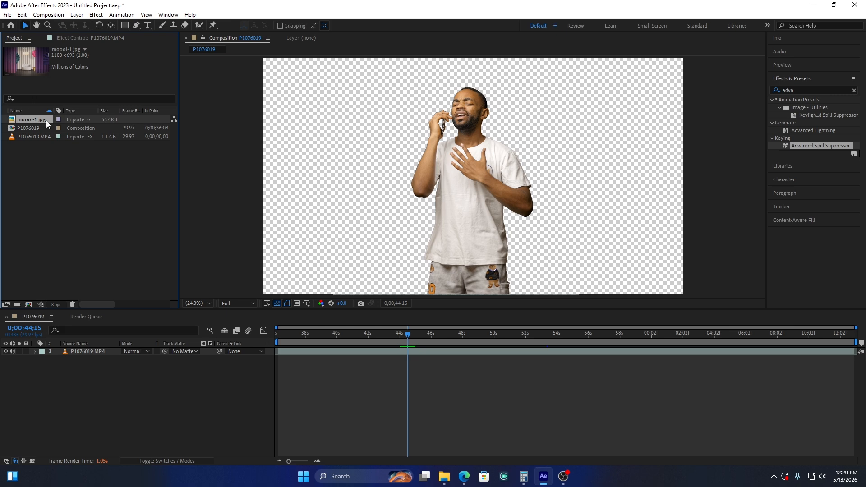
left_click_drag(110, 279, 93, 373)
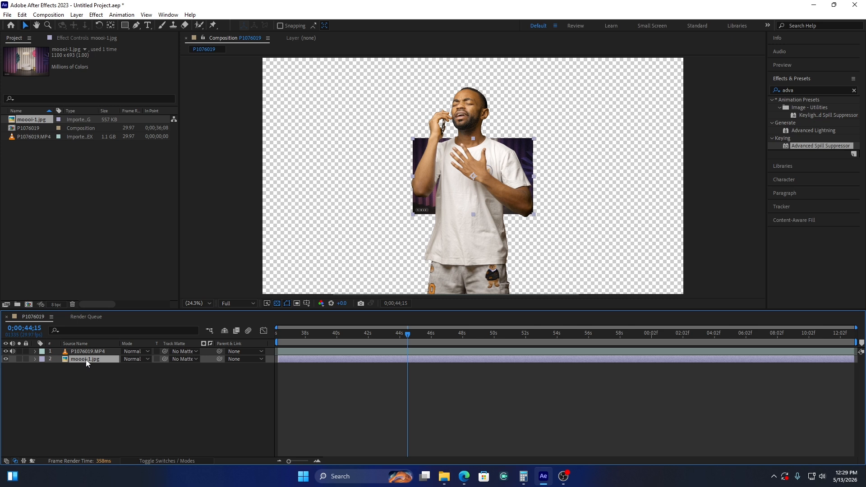
Scale the moooi-1.jpg background layer to 367% to fill the frame and set its position to 1920, 1182
key("s")
left_click_drag(146, 367, 241, 352)
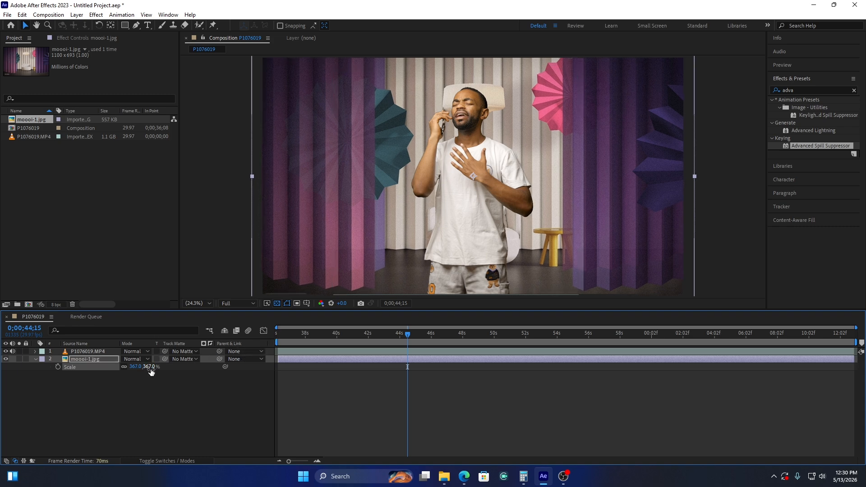
key("p")
left_click_drag(150, 371, 176, 383)
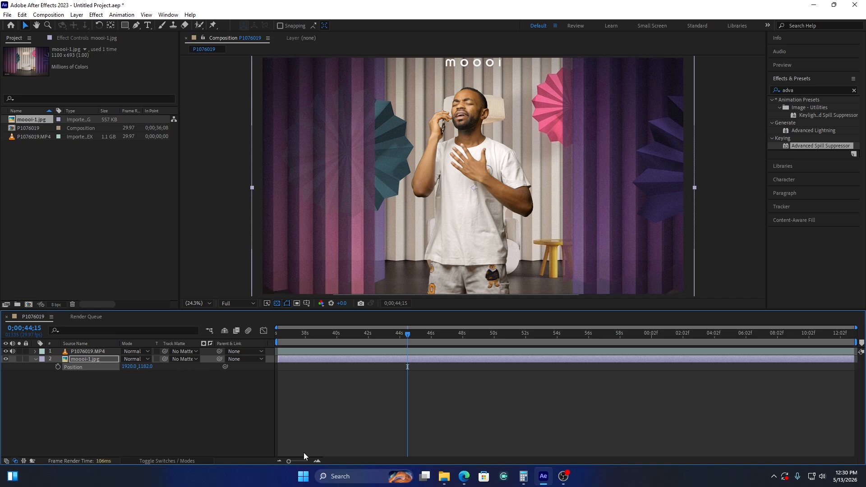
Check the keyed subject against the new background at 0;00;40;24 and 0;00;45;07
left_click(349, 337)
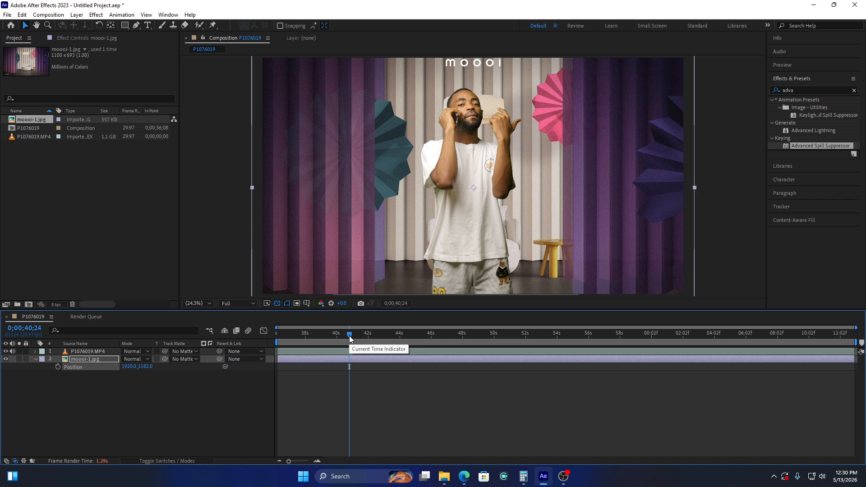
left_click(419, 334)
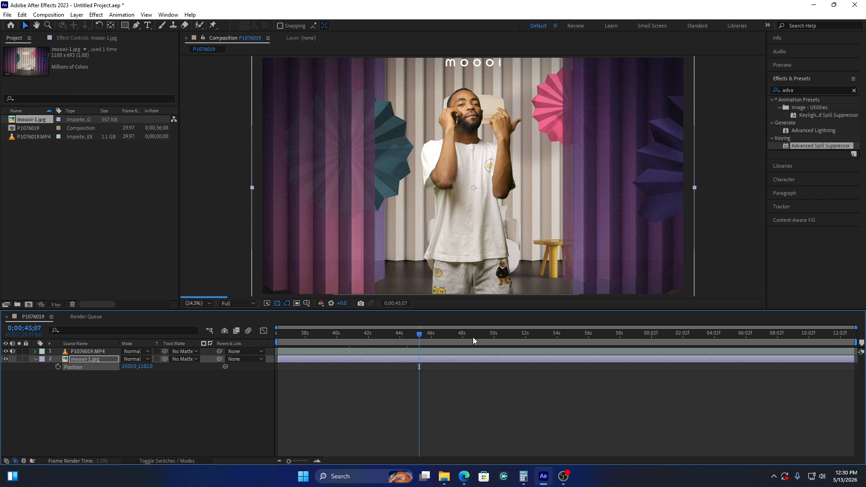